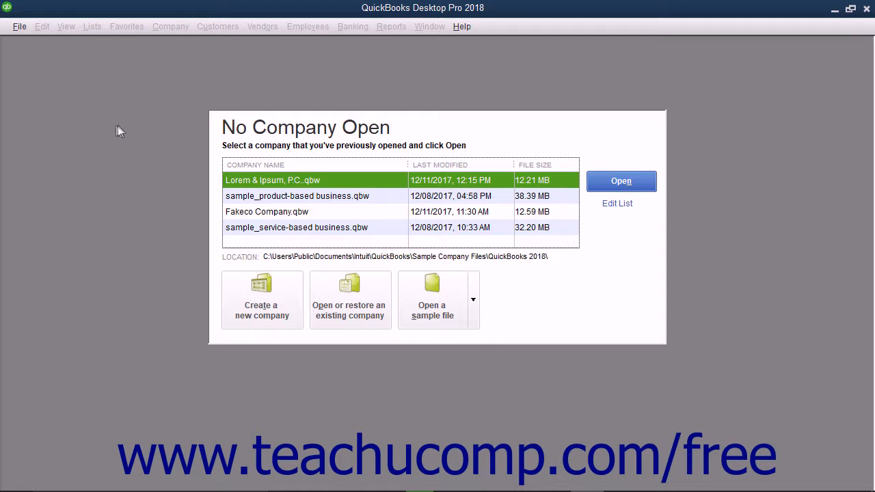
# Start a new company from File > New Company using Other Options > Advanced Setup
pyautogui.click(20, 27)
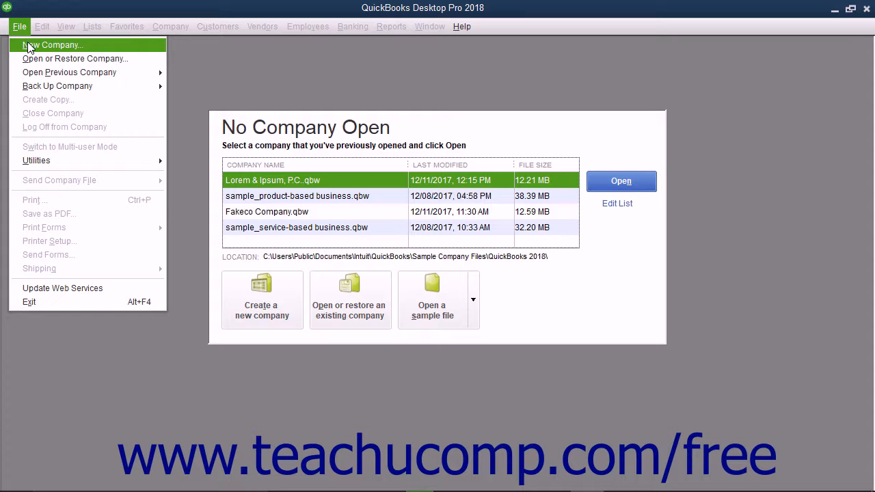
pyautogui.click(28, 46)
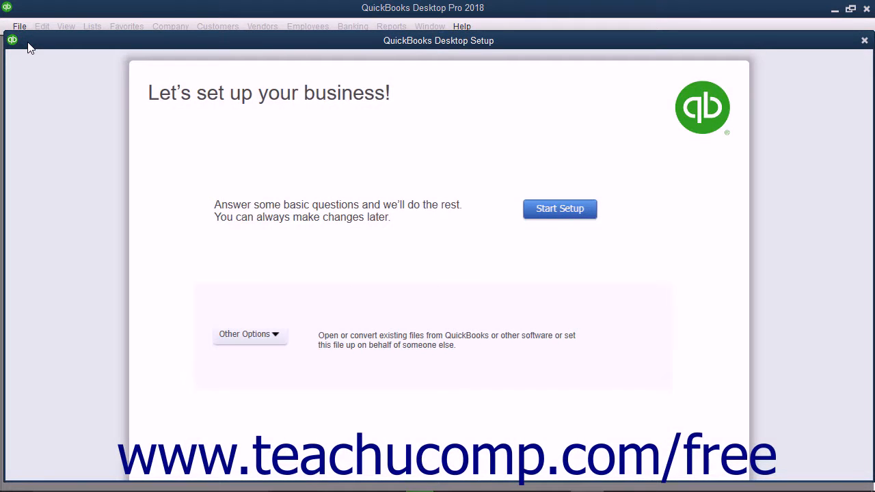
pyautogui.click(276, 338)
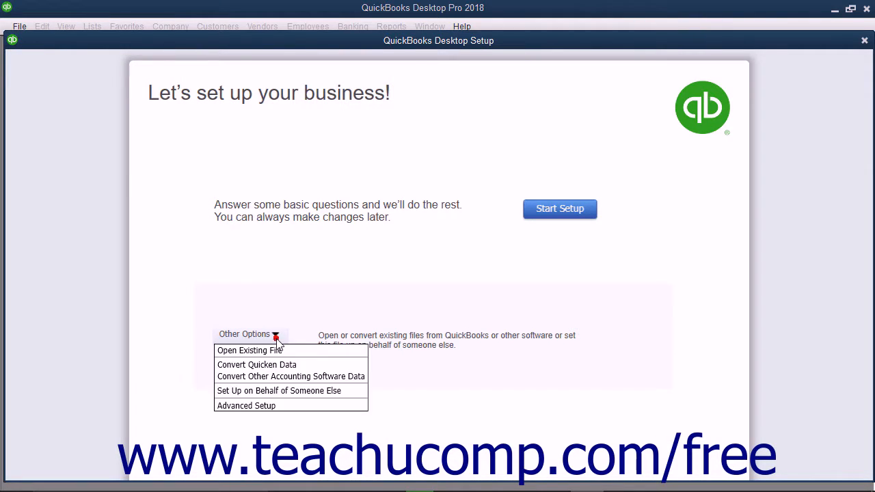
pyautogui.click(273, 406)
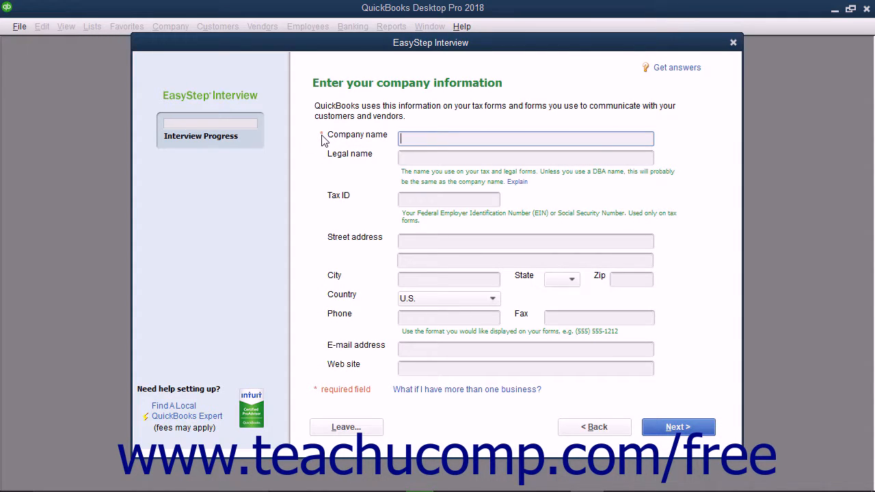
# Enter 'Brown & Associates, P.C.' as the company name so it carries into Legal name
pyautogui.click(403, 137)
pyautogui.write('Brown & Associates, P.C.')
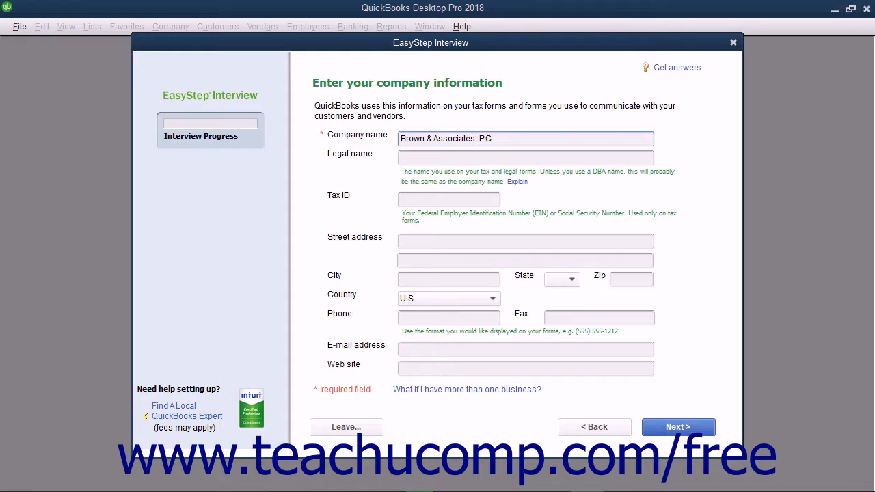
pyautogui.press('Tab')
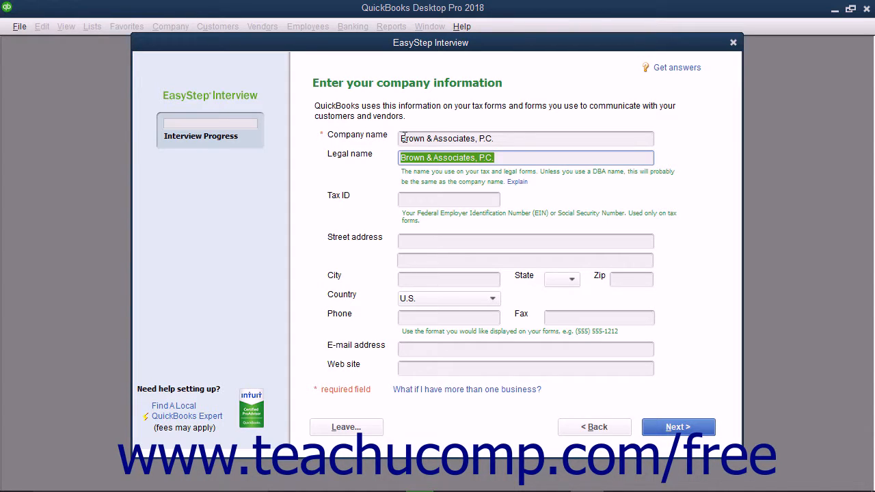
pyautogui.click(519, 182)
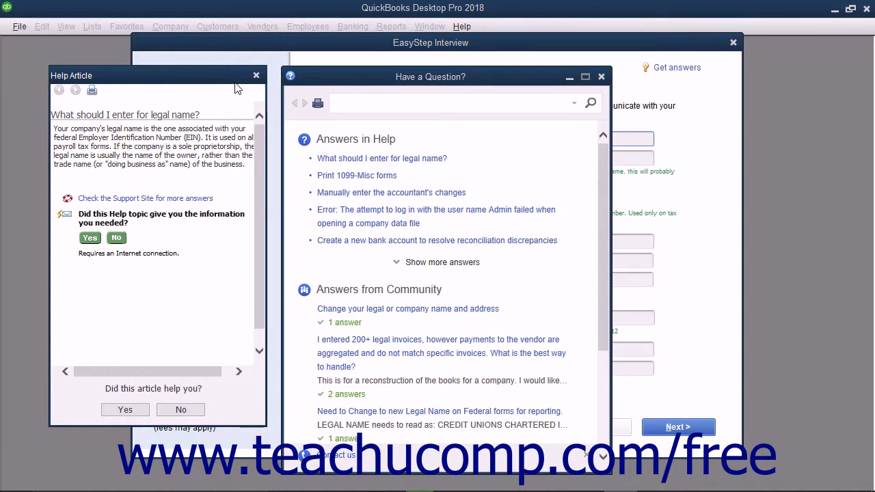
pyautogui.click(256, 75)
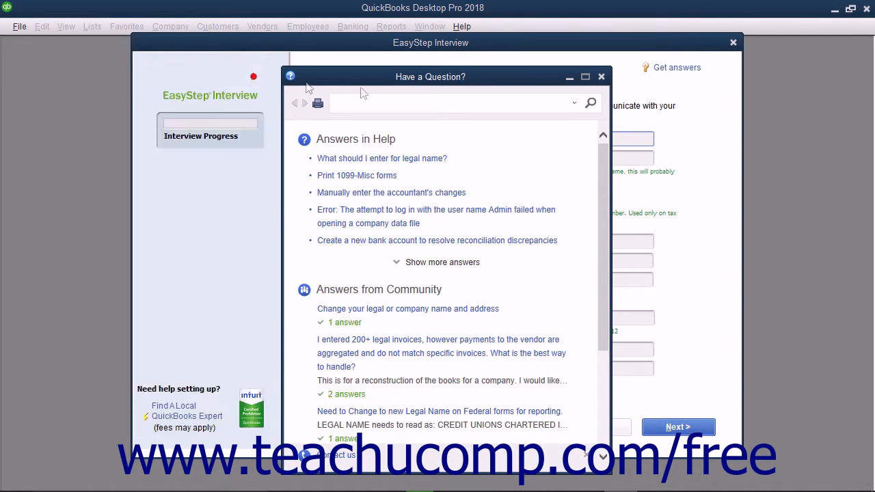
pyautogui.click(601, 77)
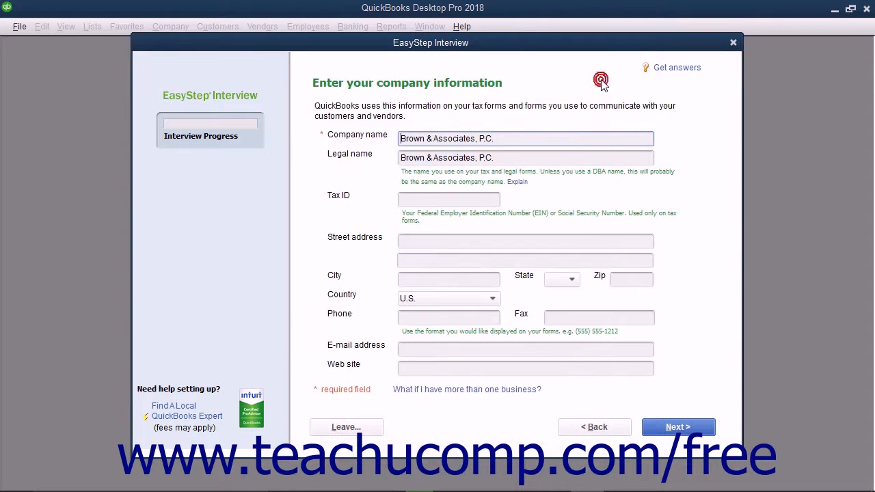
pyautogui.click(676, 68)
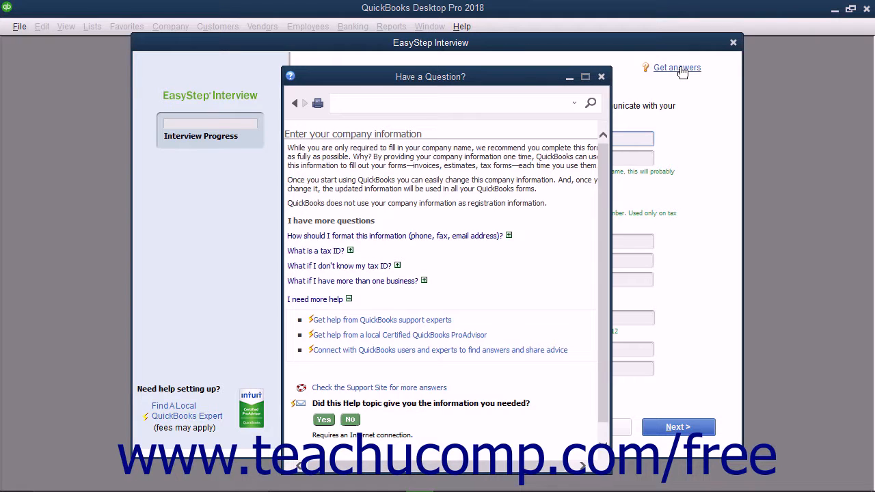
pyautogui.click(601, 77)
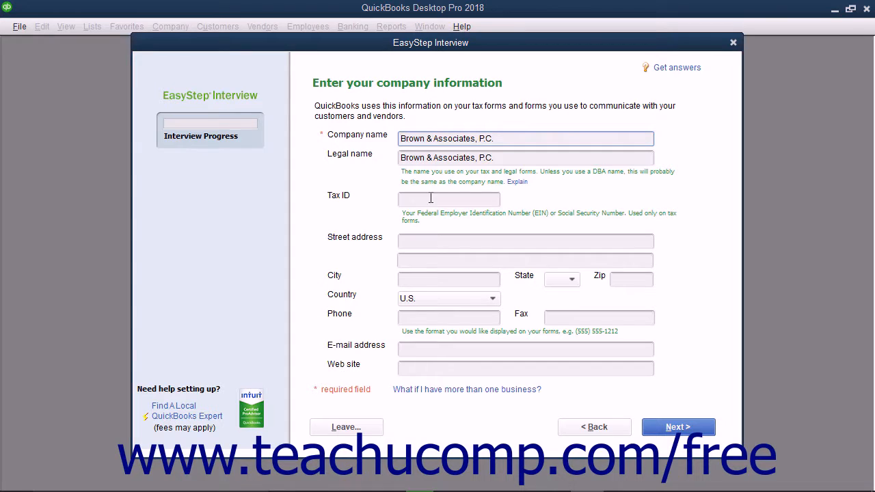
# Enter the firm's tax ID, street address and city, choose state MI, and add the zip code
pyautogui.click(430, 198)
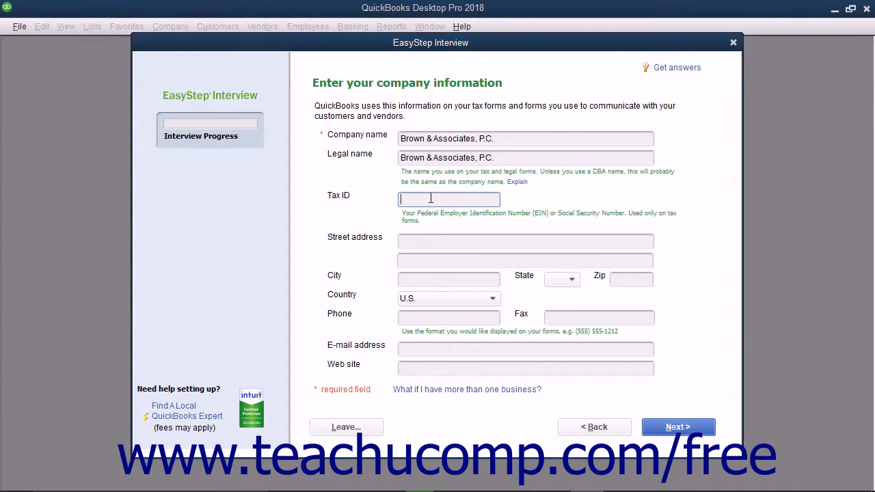
pyautogui.press('Tab')
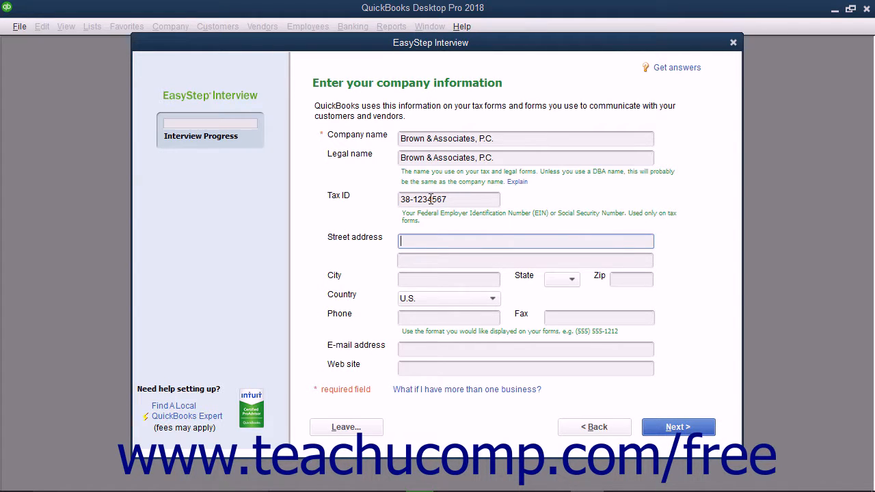
pyautogui.press('Tab')
pyautogui.press('Tab')
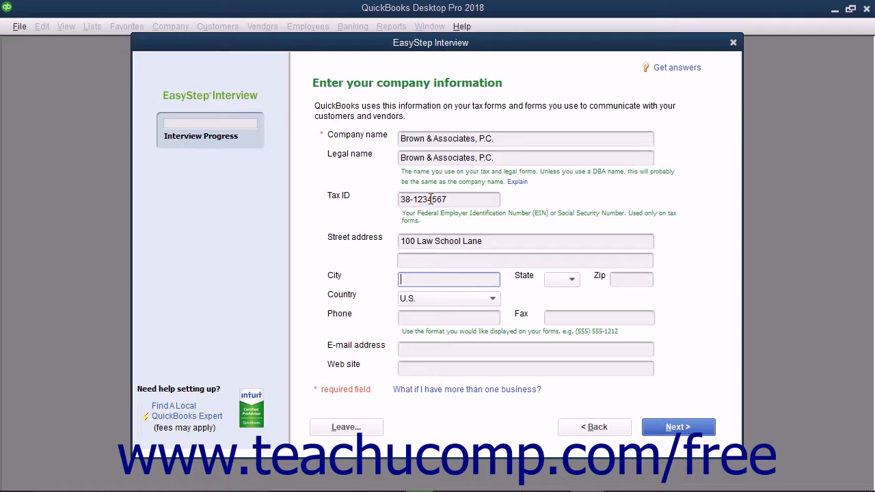
pyautogui.press('Tab')
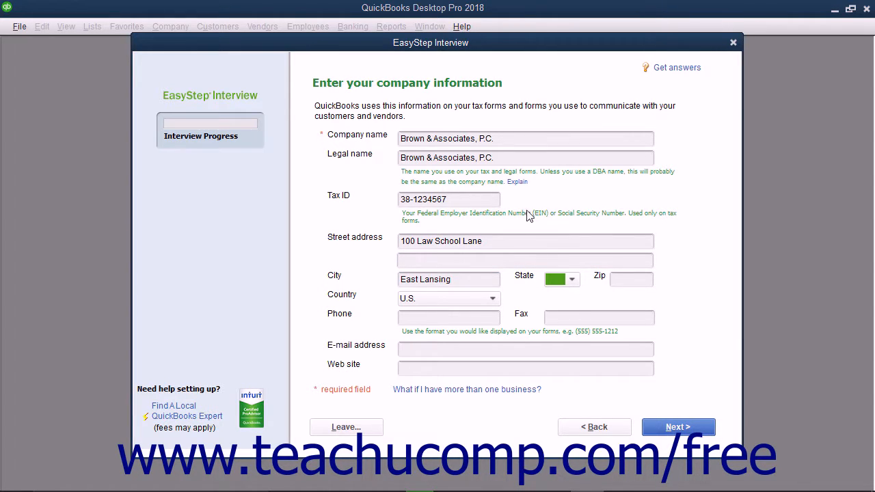
pyautogui.click(571, 280)
pyautogui.scroll(-5, 567, 362)
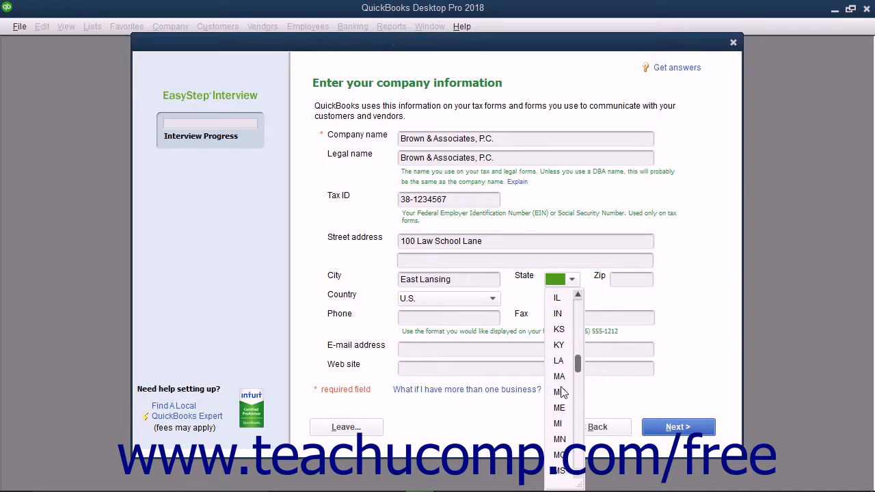
pyautogui.click(566, 423)
pyautogui.press('Tab')
pyautogui.write('48823')
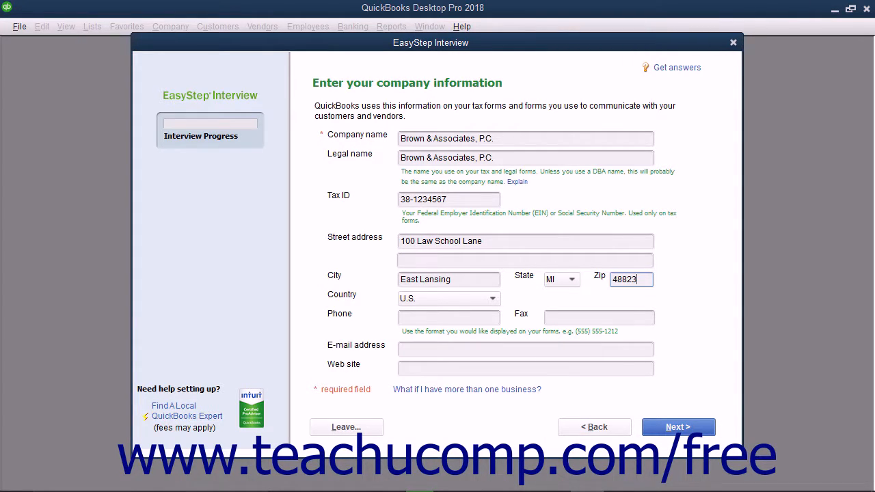
# Add the firm's phone number, e-mail address and website
pyautogui.press('Tab')
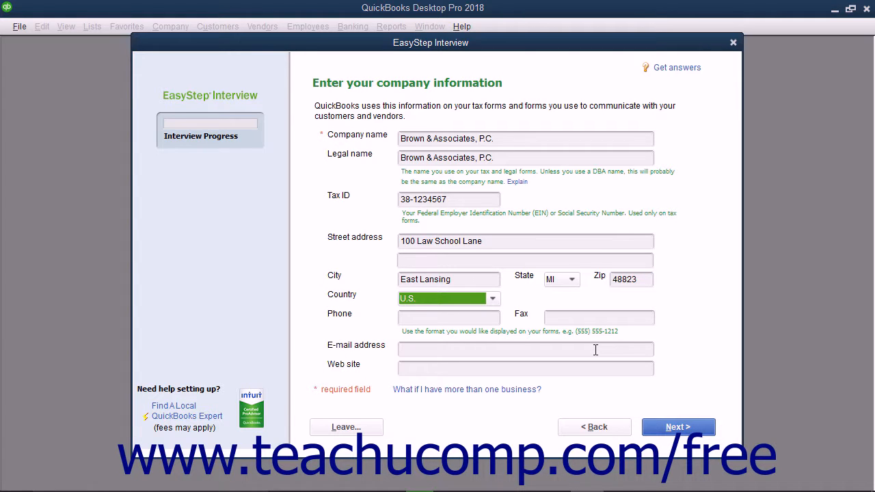
pyautogui.press('Tab')
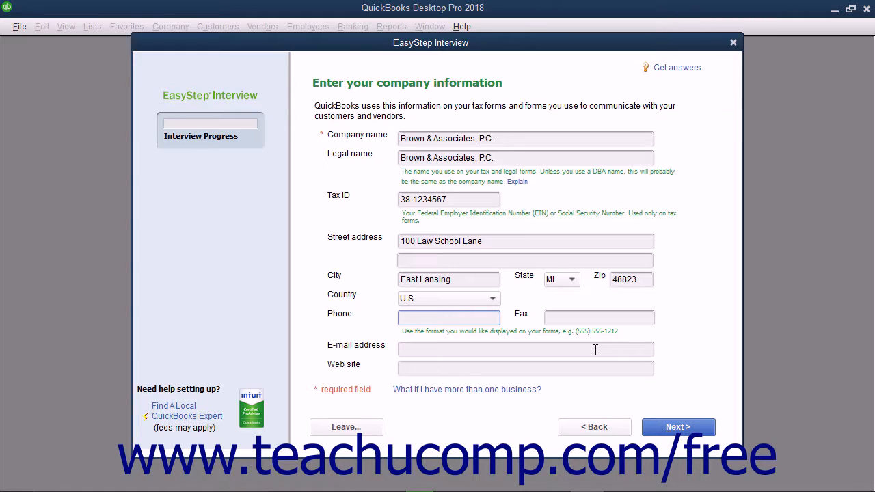
pyautogui.click(595, 349)
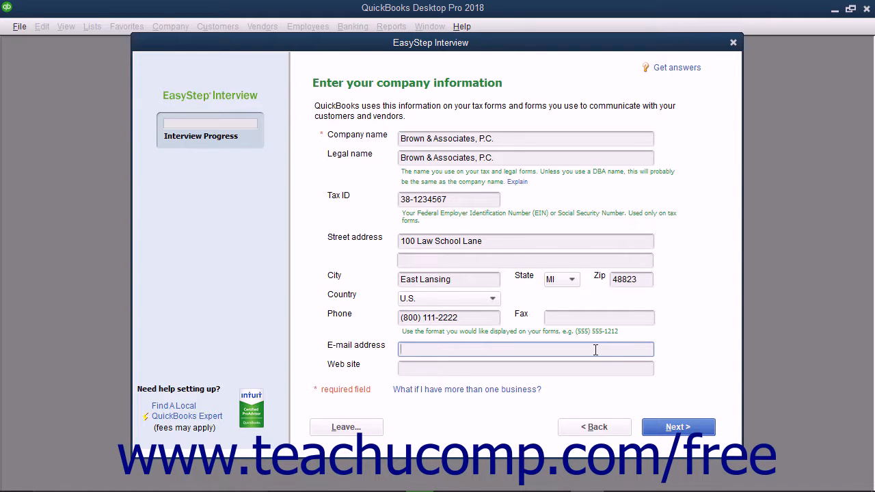
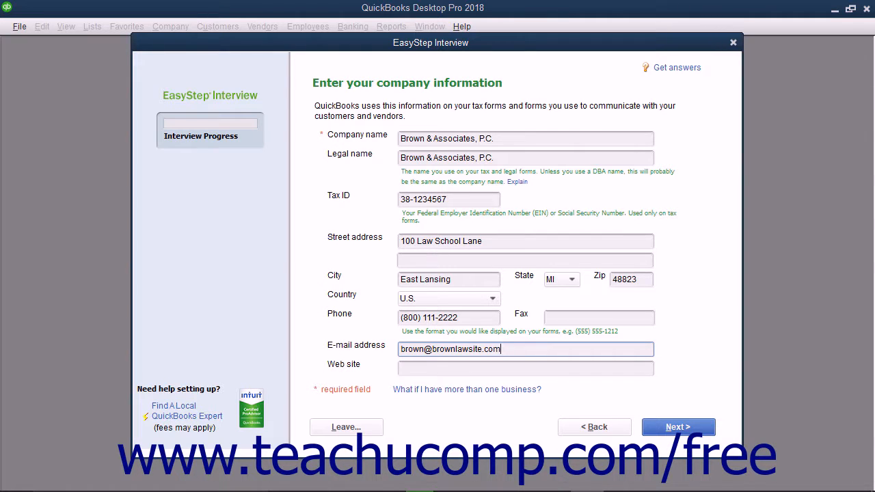
pyautogui.press('Tab')
pyautogui.write('https://www.brownlawsite.com')
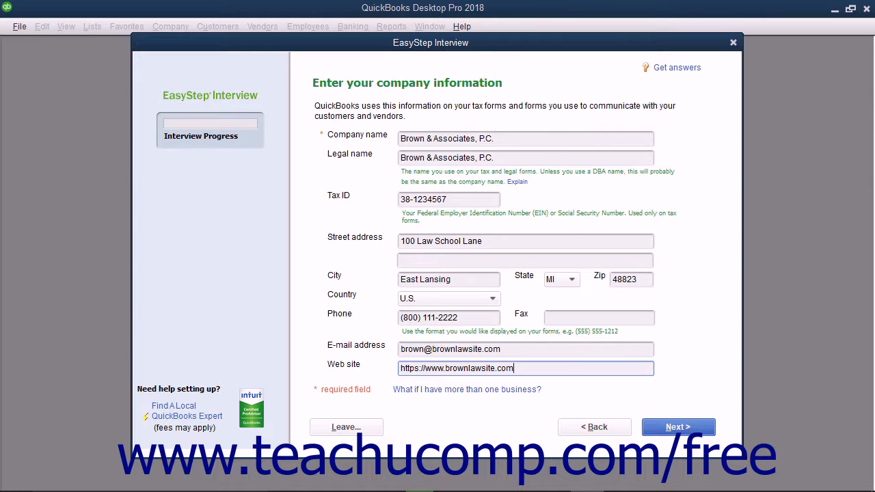
# Go to the industry page and select Legal Services from the list
pyautogui.click(666, 430)
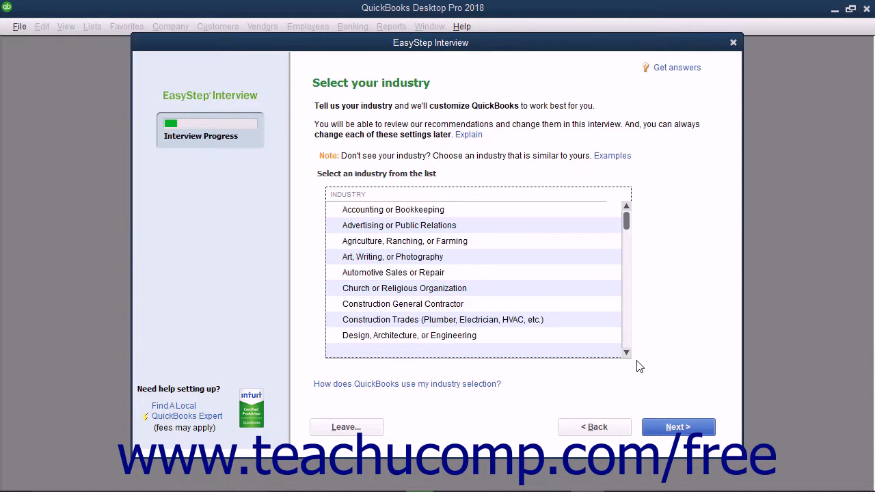
pyautogui.scroll(-1, 540, 304)
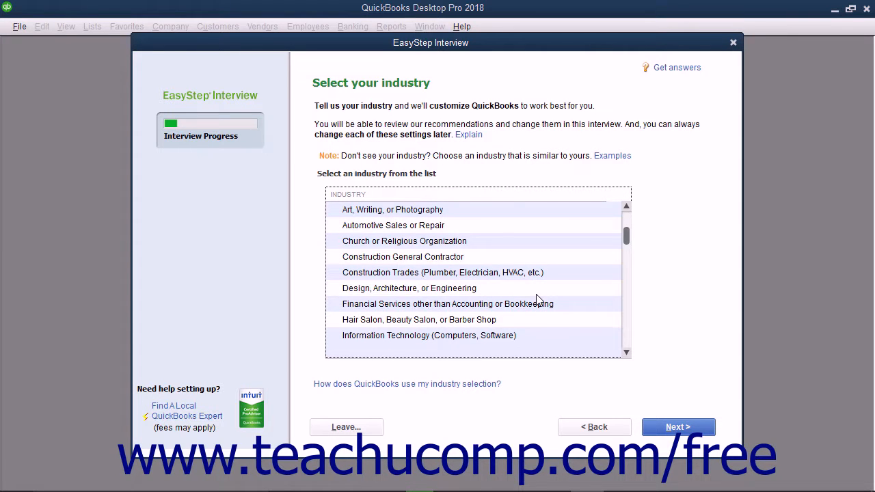
pyautogui.scroll(-2, 537, 299)
pyautogui.click(408, 291)
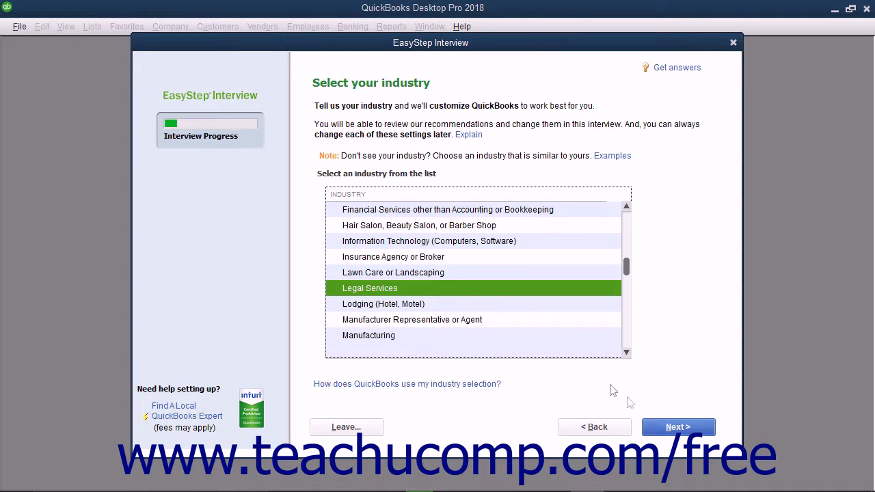
# Choose Partnership or LLP as the business organization type and continue
pyautogui.click(678, 427)
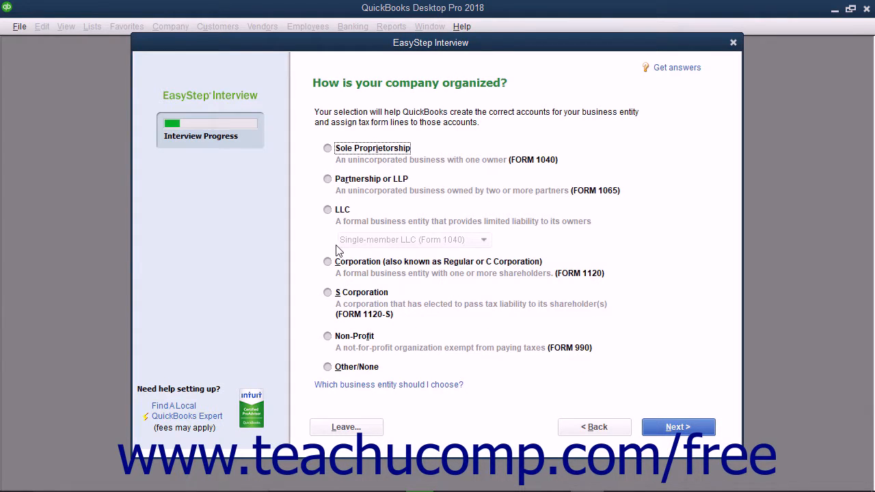
pyautogui.click(328, 180)
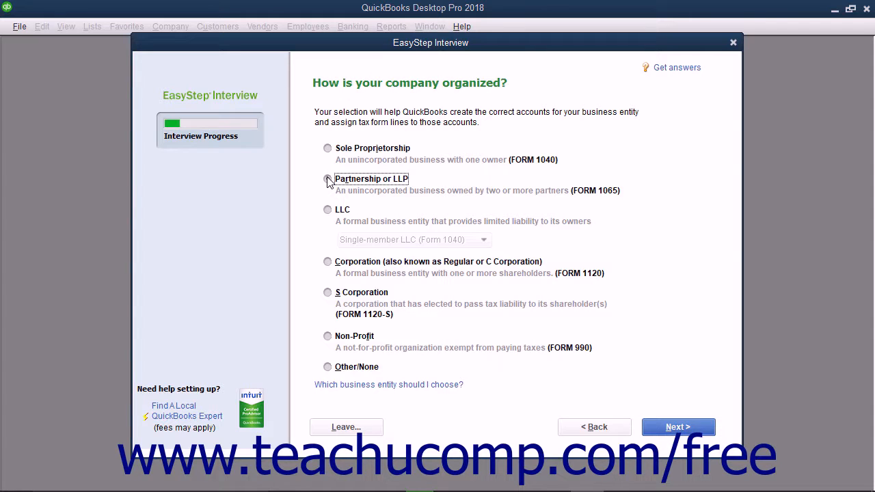
pyautogui.click(671, 428)
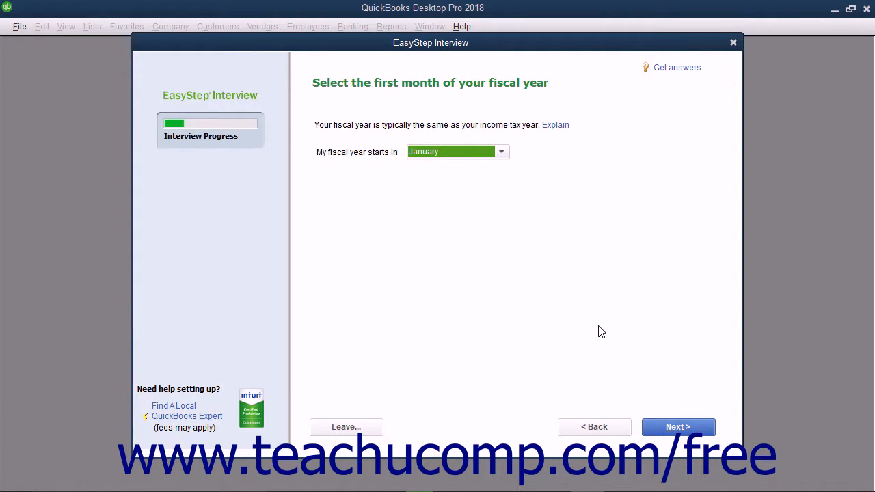
# Pick January as the first fiscal month and proceed to the password page
pyautogui.click(503, 153)
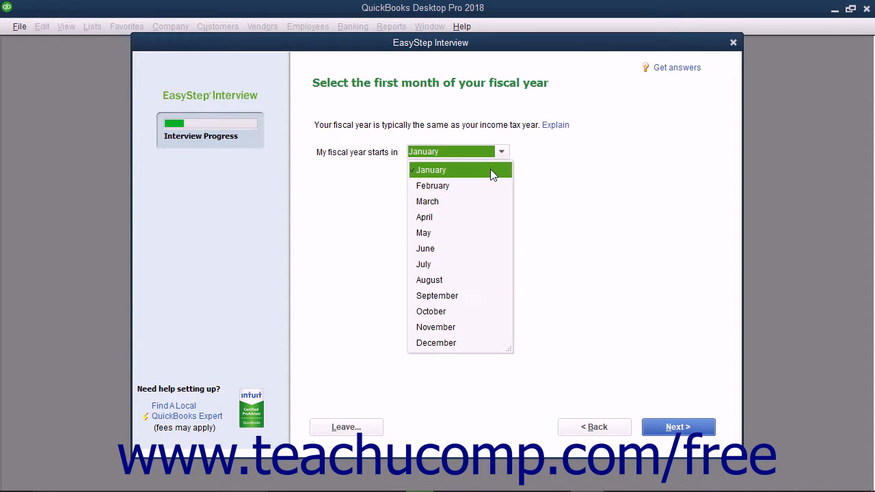
pyautogui.click(494, 174)
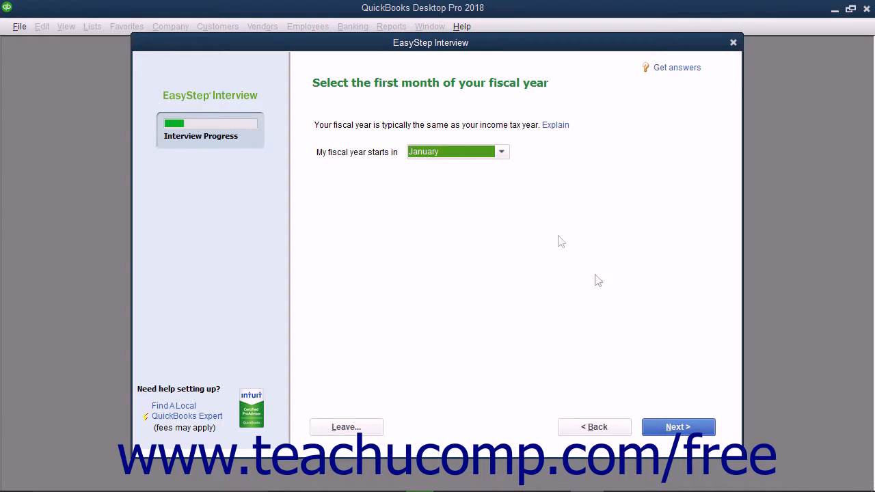
pyautogui.click(669, 429)
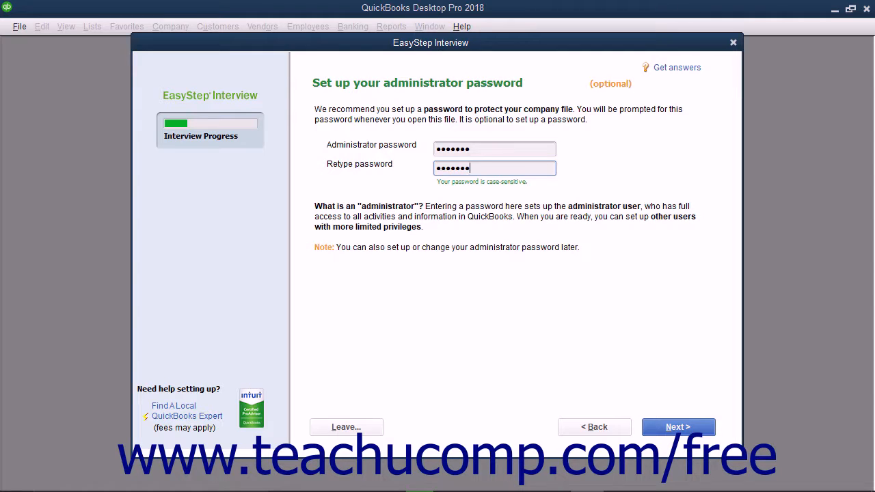
# Move past the administrator password page to the company-file creation step
pyautogui.click(676, 427)
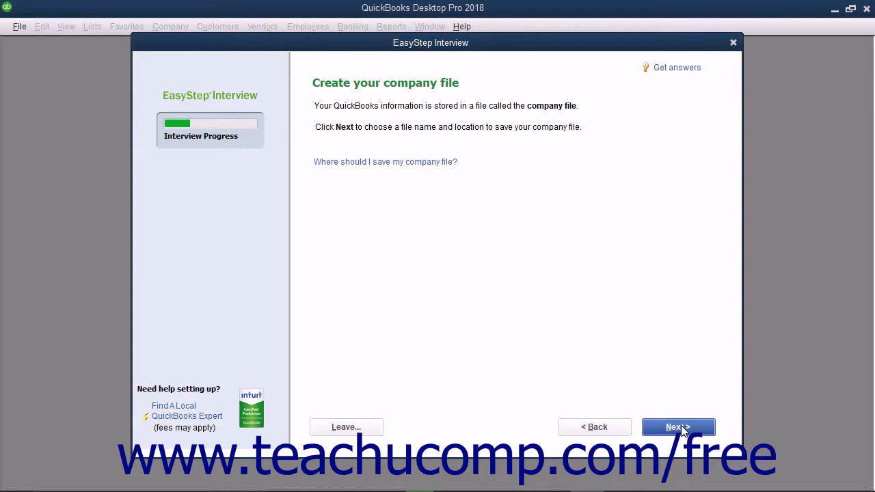
# Confirm the QuickBooks 2018 folder and 'Brown & Associates, P.C.' file name, then save
pyautogui.click(678, 428)
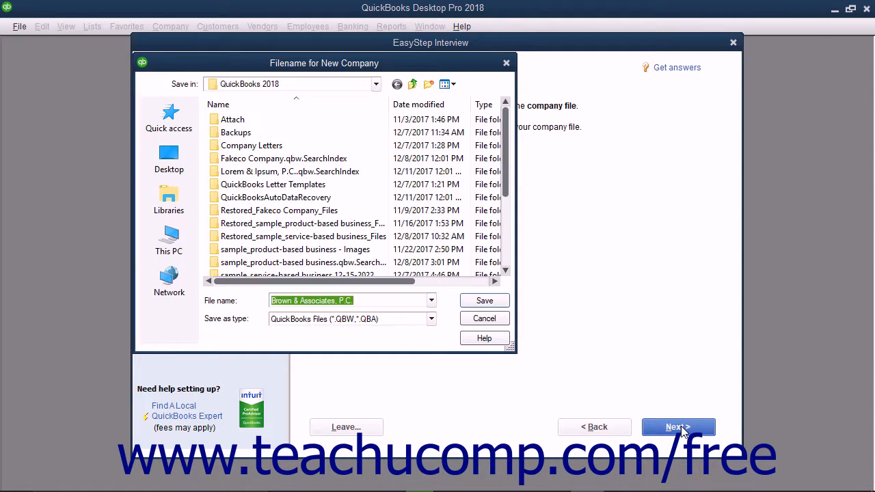
pyautogui.click(337, 85)
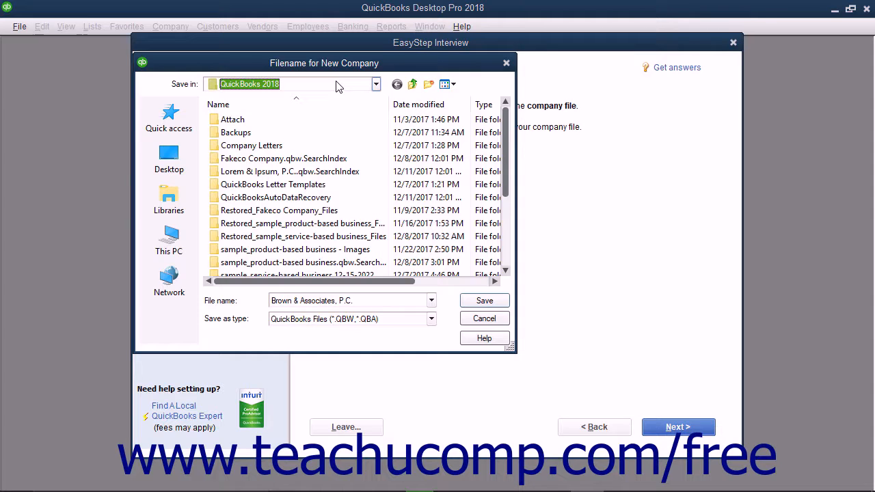
pyautogui.click(371, 301)
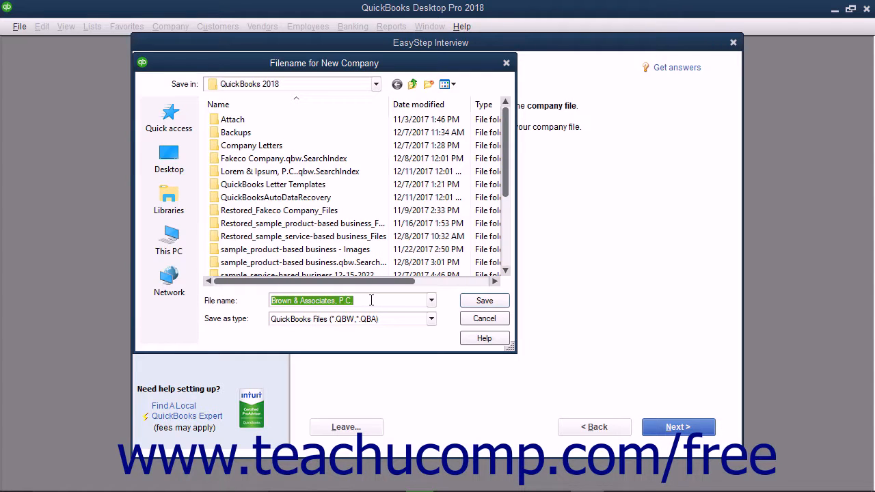
pyautogui.click(478, 304)
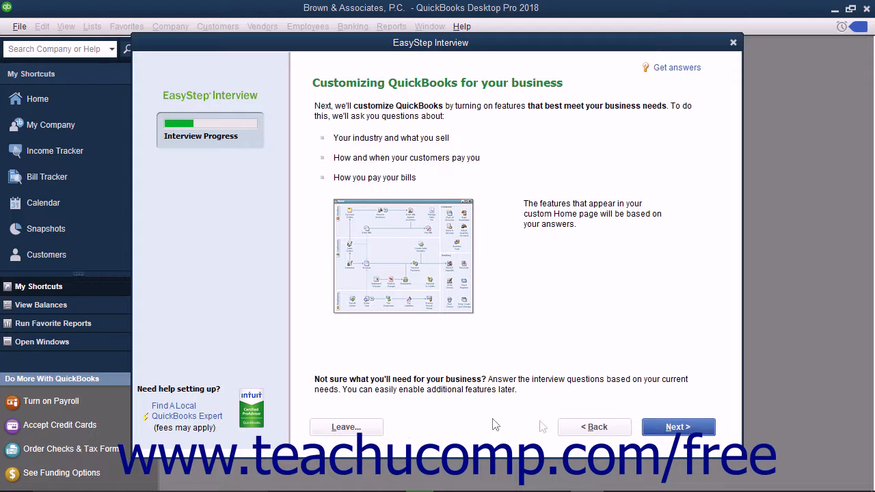
# Answer services only and accept the sales tax, estimates and statements defaults
pyautogui.click(668, 429)
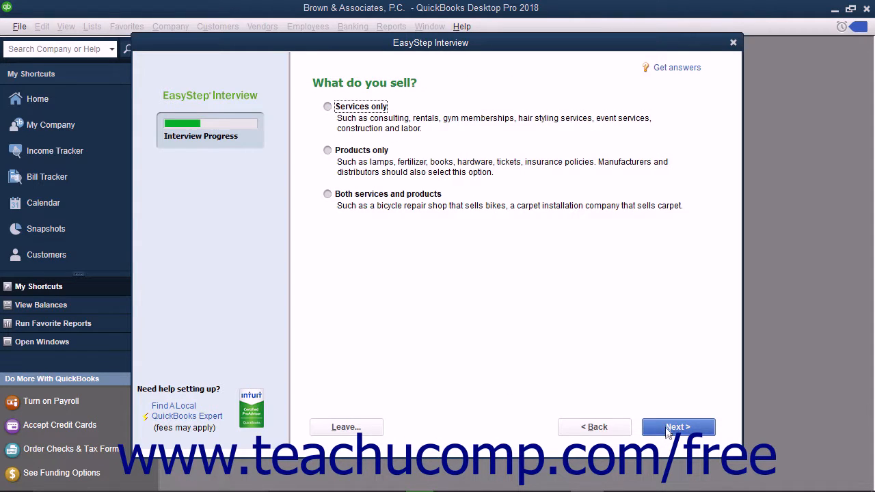
pyautogui.click(327, 108)
pyautogui.click(657, 427)
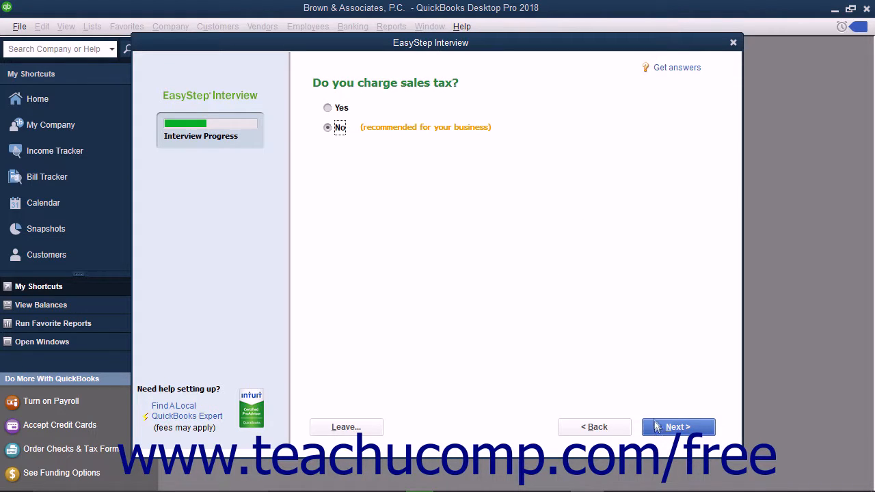
pyautogui.click(666, 426)
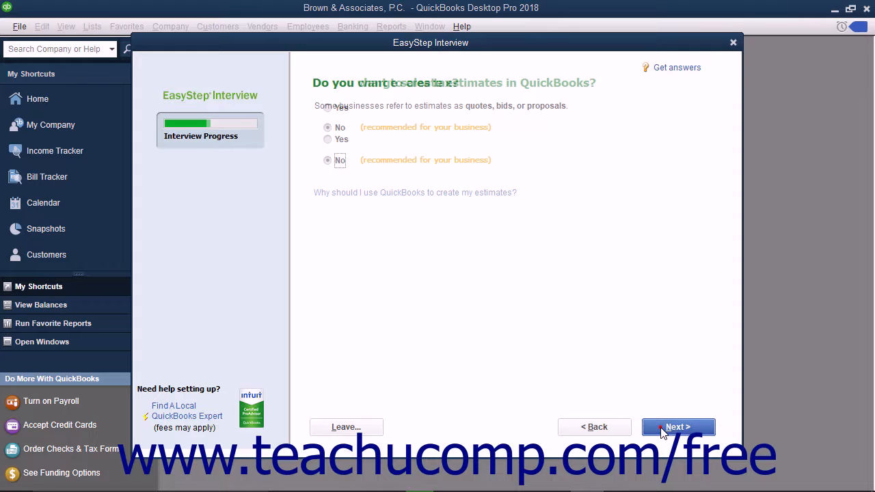
pyautogui.click(660, 427)
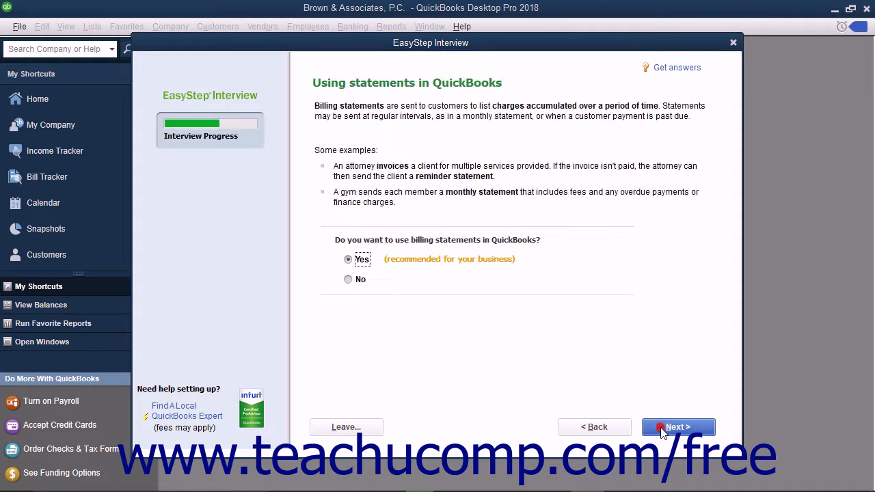
pyautogui.click(661, 428)
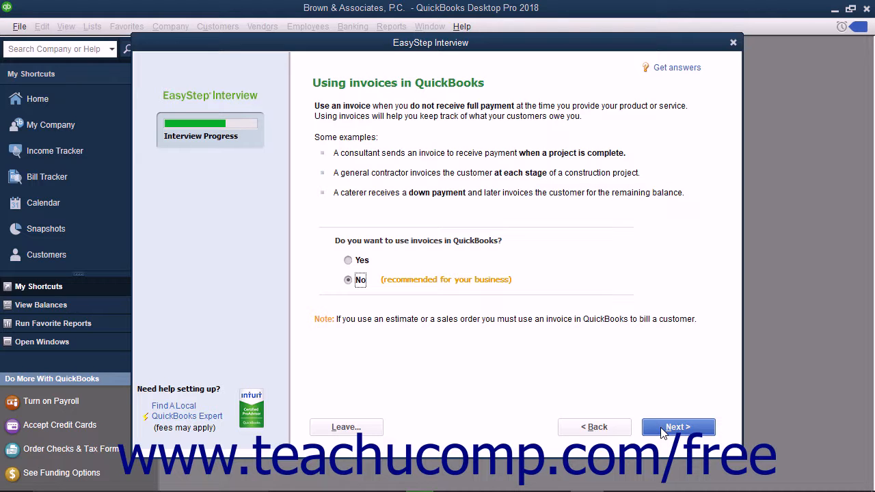
# Choose Yes for invoices and pass the progress invoicing, bills and time tracking questions
pyautogui.click(349, 261)
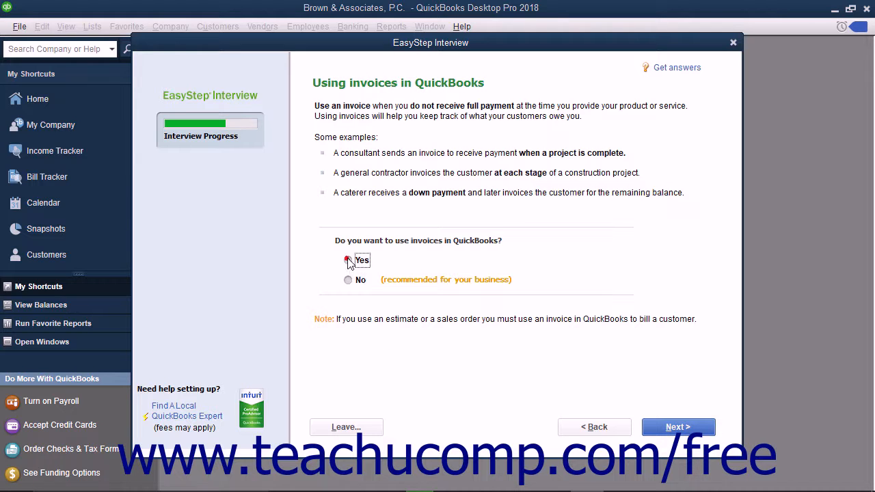
pyautogui.click(662, 427)
pyautogui.click(666, 426)
pyautogui.click(668, 427)
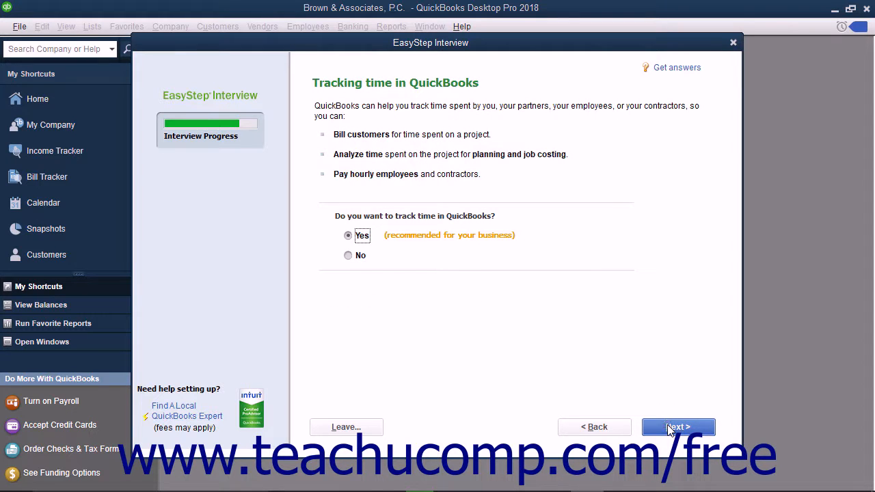
pyautogui.click(668, 427)
# Indicate W-2 employees and start tracking at the beginning of this fiscal year
pyautogui.click(325, 108)
pyautogui.click(340, 127)
pyautogui.click(678, 427)
pyautogui.click(678, 428)
pyautogui.click(326, 132)
pyautogui.click(680, 426)
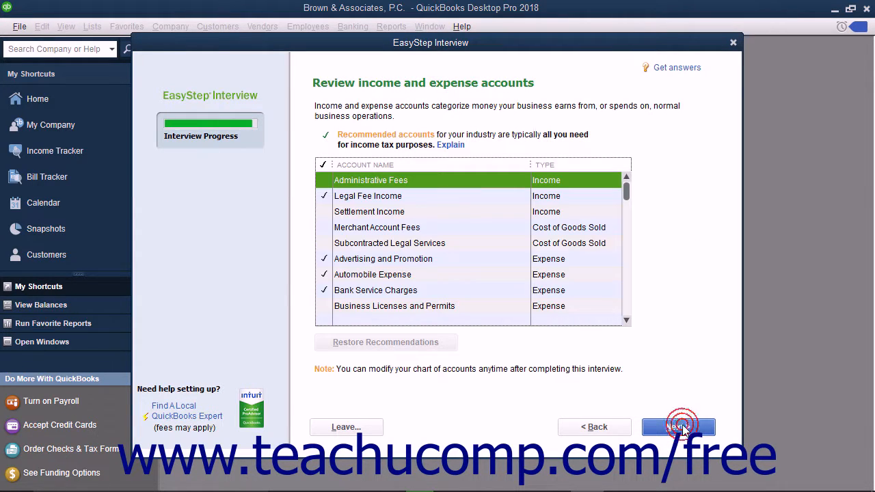
# Include Administrative Fees, Settlement Income, Merchant Account Fees and the other accounts through Health Insurance
pyautogui.click(324, 179)
pyautogui.click(324, 211)
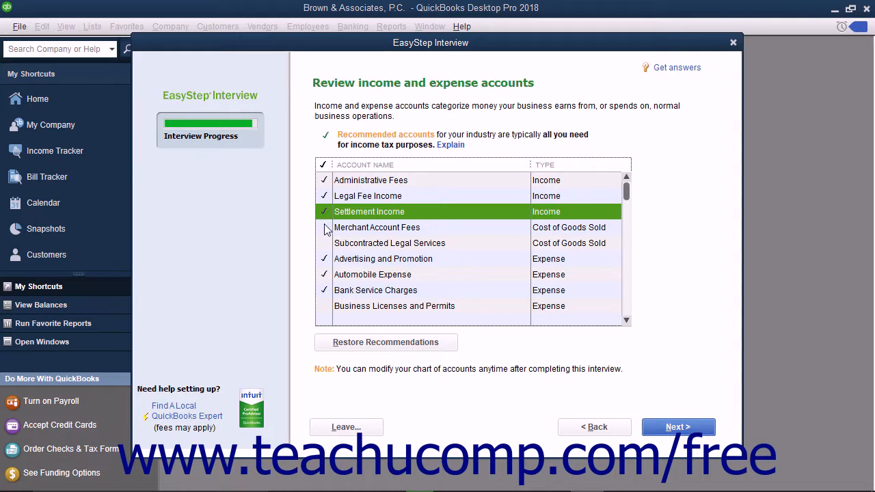
pyautogui.click(324, 227)
pyautogui.click(323, 242)
pyautogui.click(324, 305)
pyautogui.scroll(-1, 333, 285)
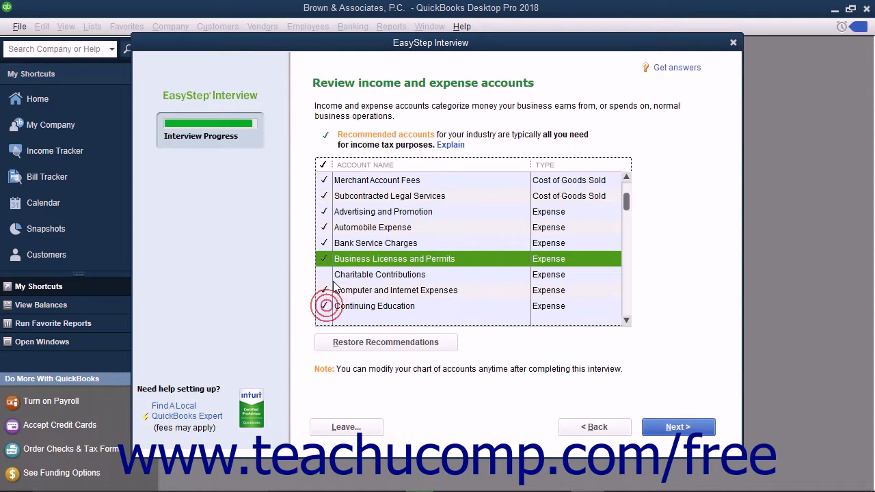
pyautogui.click(324, 274)
pyautogui.scroll(-2, 328, 280)
pyautogui.click(325, 259)
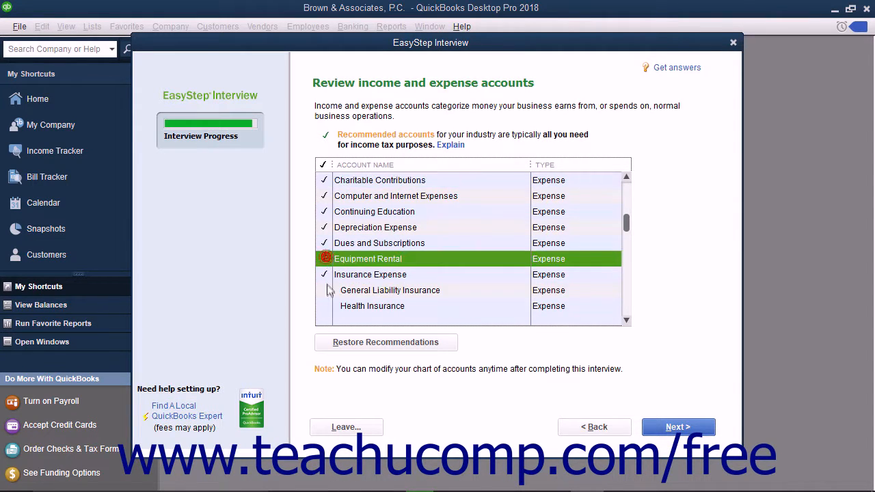
pyautogui.click(326, 290)
pyautogui.click(324, 305)
# Include life, professional liability and workers' comp insurance, janitorial, legal fees, miscellaneous and printing accounts
pyautogui.scroll(-2, 324, 301)
pyautogui.click(324, 227)
pyautogui.click(324, 243)
pyautogui.click(324, 258)
pyautogui.click(326, 290)
pyautogui.click(325, 306)
pyautogui.scroll(-2, 331, 287)
pyautogui.click(326, 243)
pyautogui.click(324, 290)
pyautogui.scroll(-3, 328, 287)
# Include Taxes - Property, Insurance Proceeds, Interest Income, asset sale and political contribution accounts, then finish
pyautogui.click(324, 227)
pyautogui.click(325, 290)
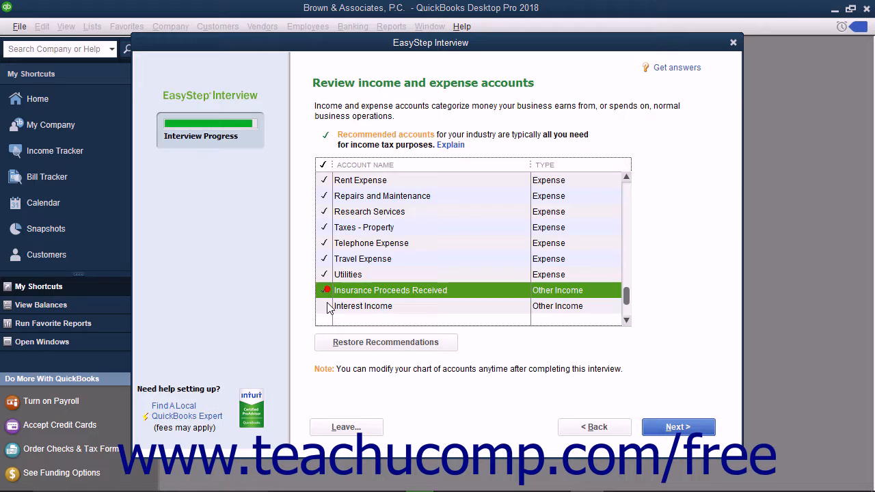
pyautogui.click(326, 305)
pyautogui.scroll(-3, 325, 306)
pyautogui.click(325, 274)
pyautogui.click(325, 305)
pyautogui.click(656, 428)
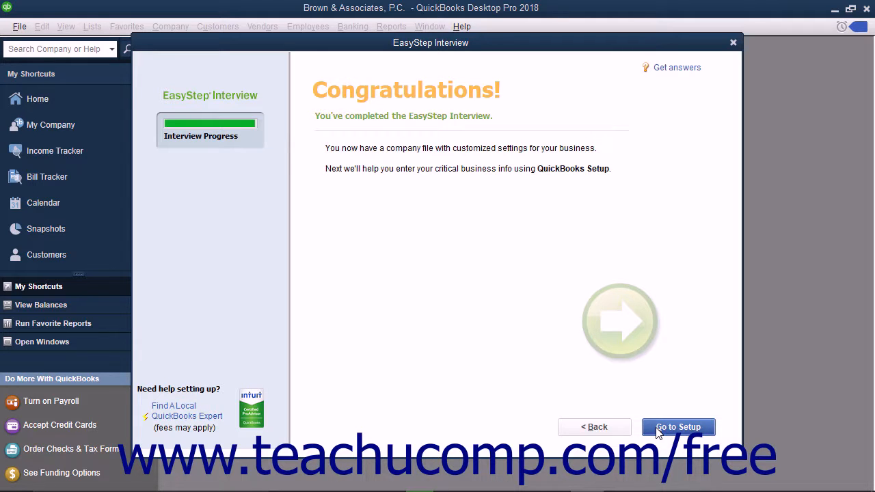
# Continue to QuickBooks Desktop Setup and choose Start Working in the Brown & Associates, P.C. file
pyautogui.click(657, 428)
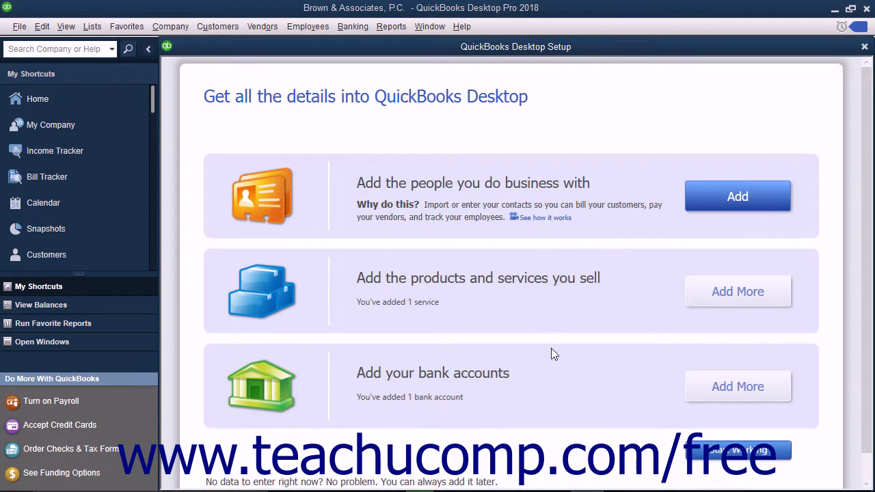
pyautogui.click(741, 451)
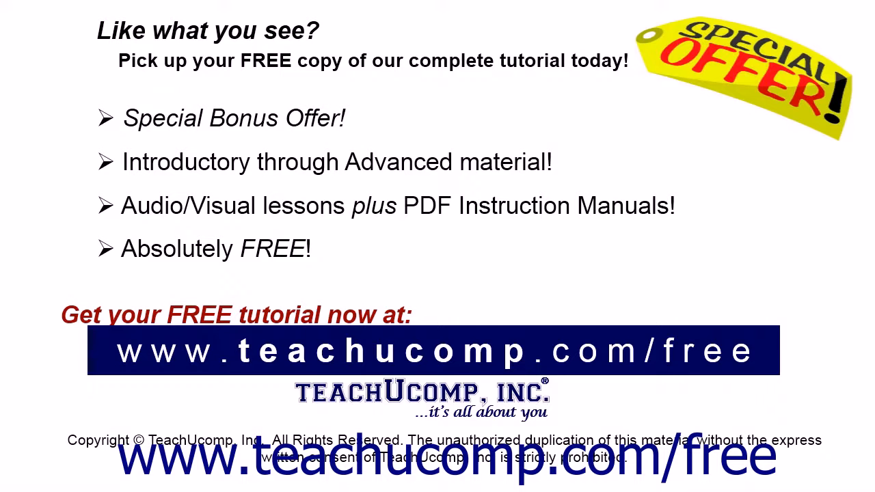